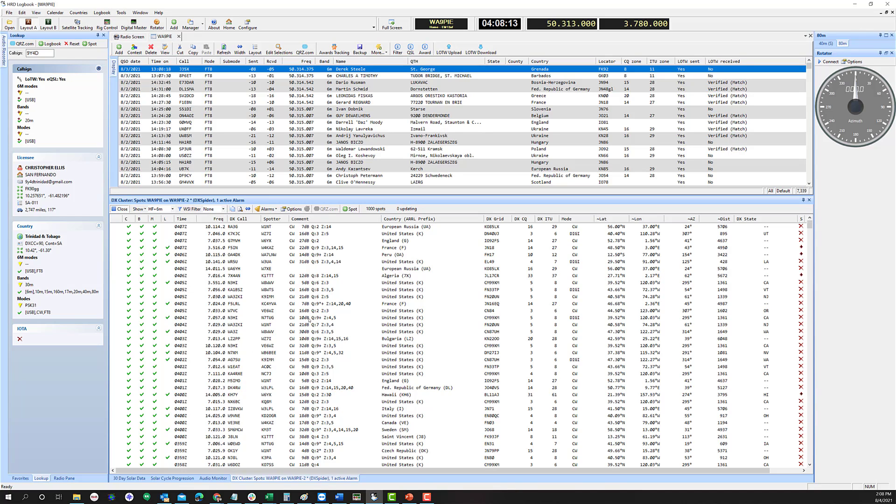
Open Awards Tracking to view the logbook's ARRL DXCC totals
left_click(334, 49)
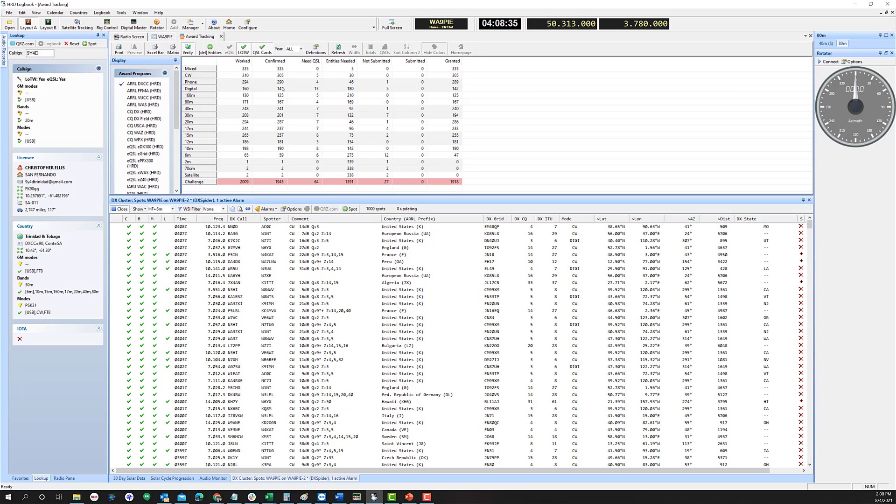
List the 13 Digital entities still needing QSLs, show all entries, then return to the award summary
left_click(305, 89)
double_click(305, 90)
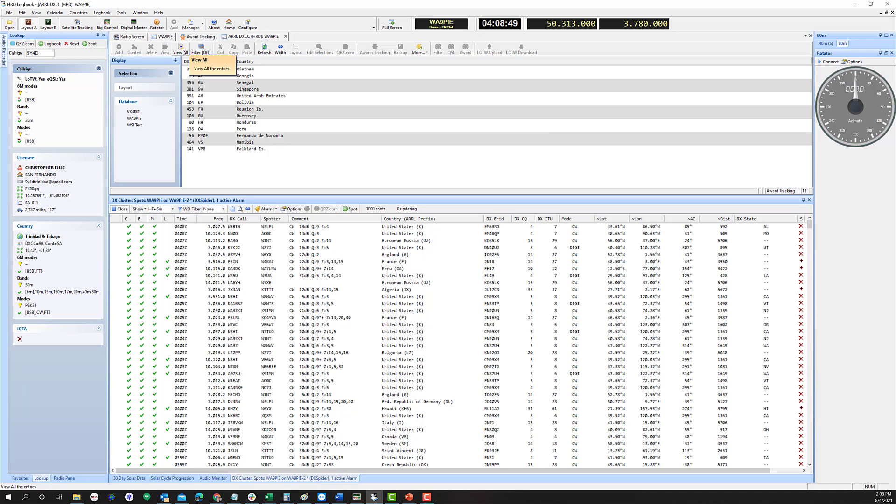
left_click(185, 52)
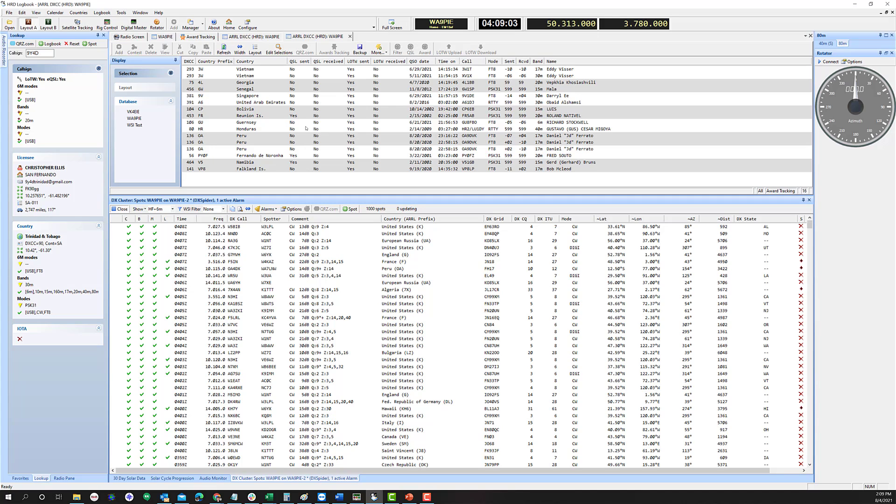
key("ctrl+Tab")
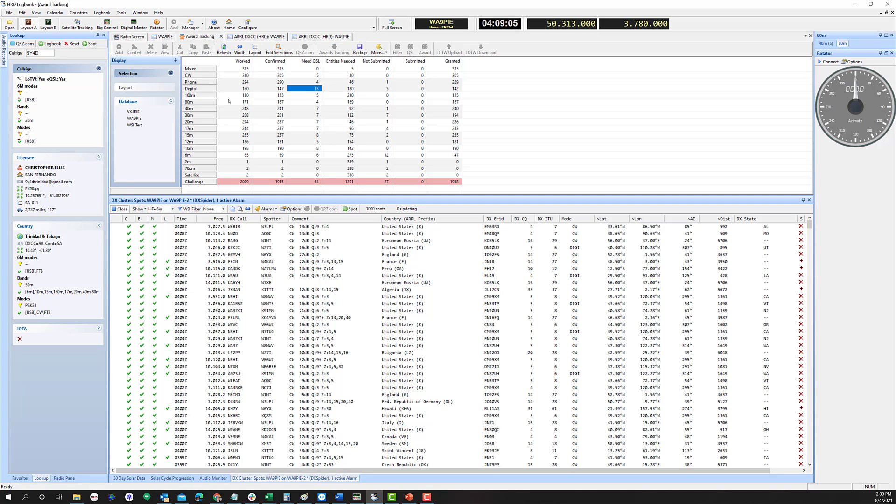
Open the LoTW DXCC award account status page listing Mixed 343 and Challenge 1918
left_click(492, 120)
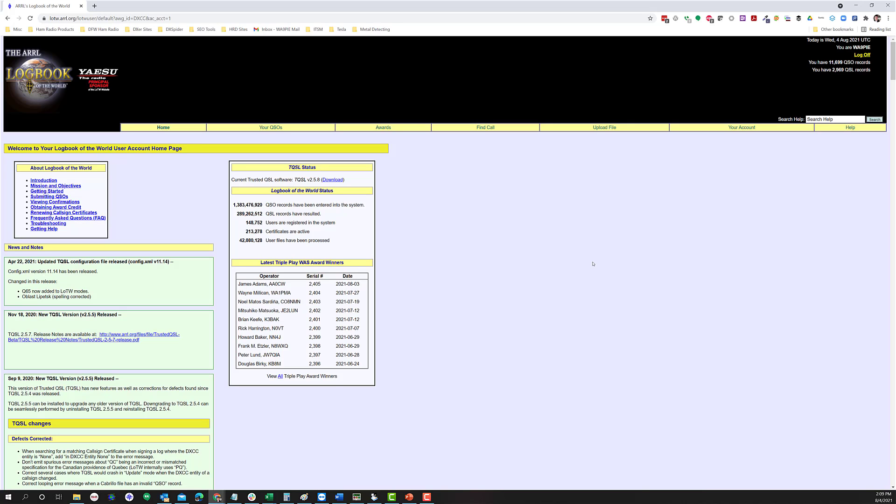
left_click(384, 127)
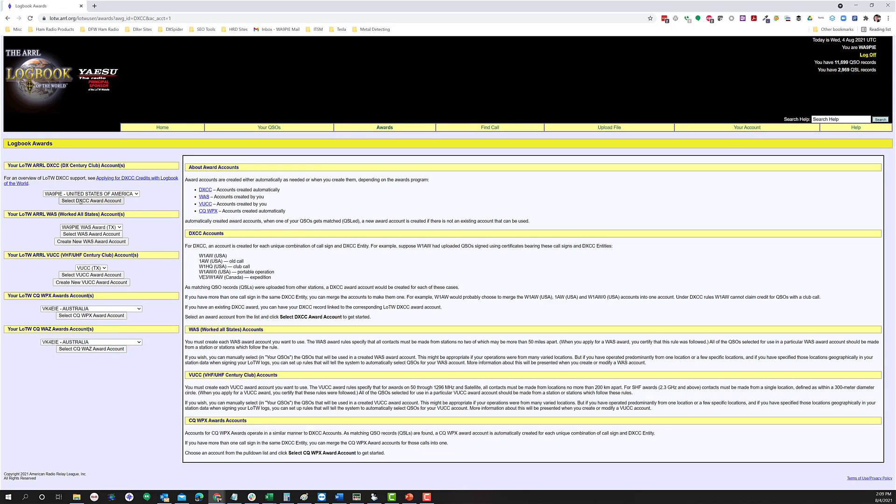
left_click(81, 202)
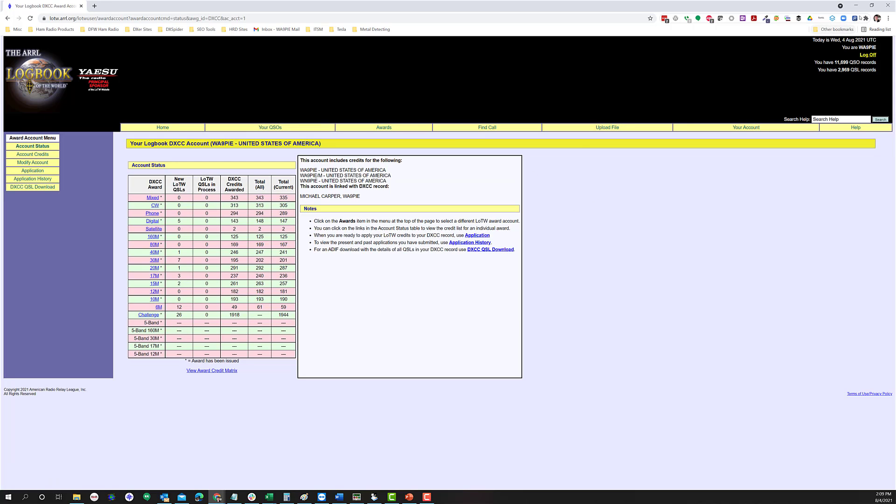
Restore the browser to a smaller window and move it to the right half of the screen
left_click(872, 5)
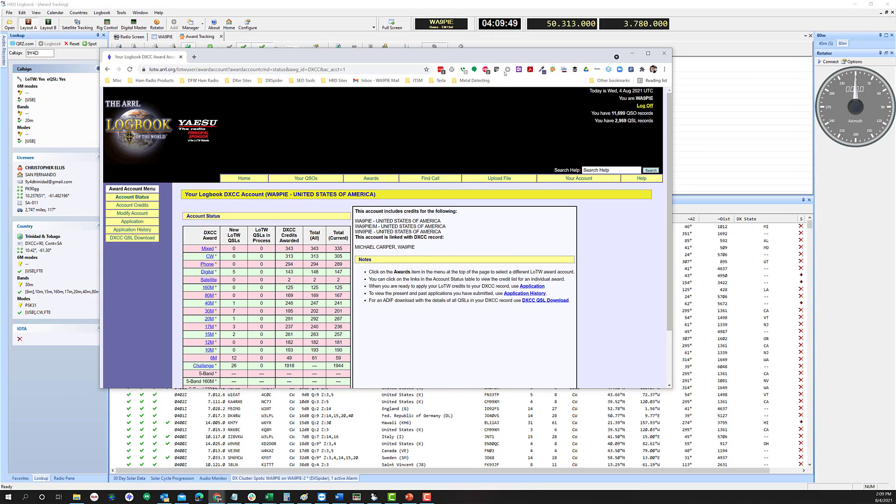
left_click_drag(504, 56, 688, 25)
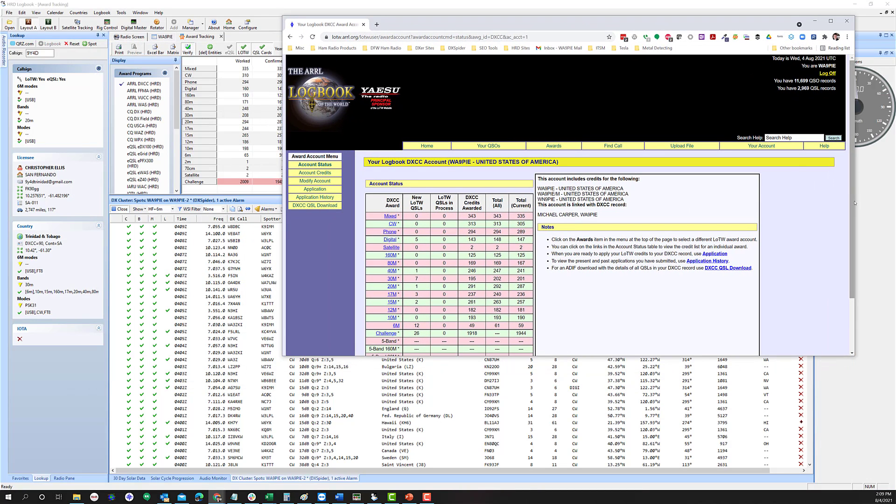
left_click_drag(583, 24, 774, 19)
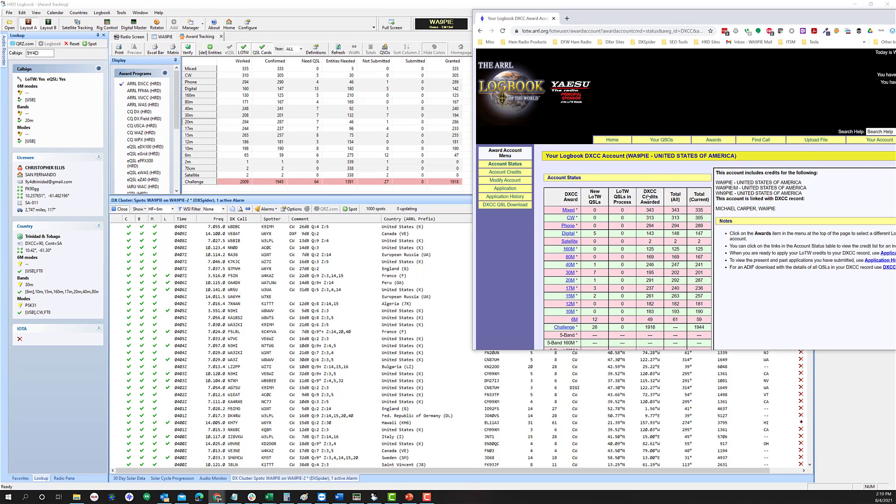
scroll(647, 223, "down", 3)
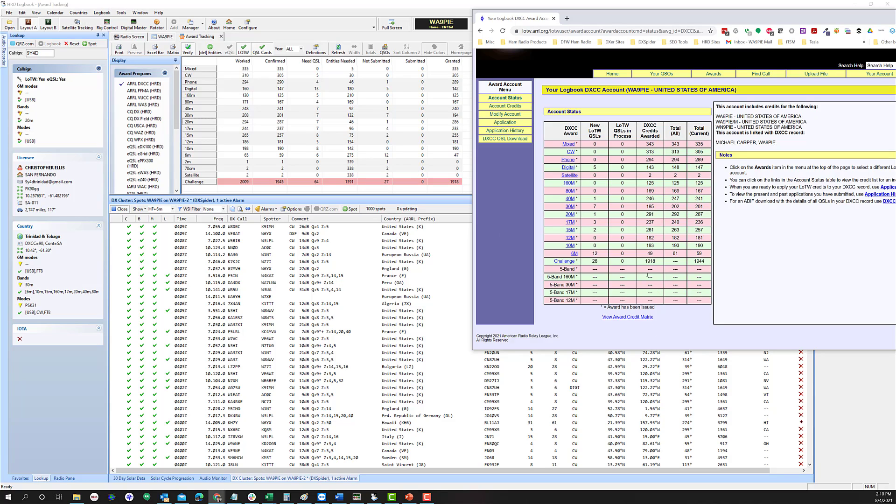
Highlight LoTW's Challenge credit 1918 and 20M credit 291
double_click(651, 262)
left_click(652, 263)
double_click(652, 214)
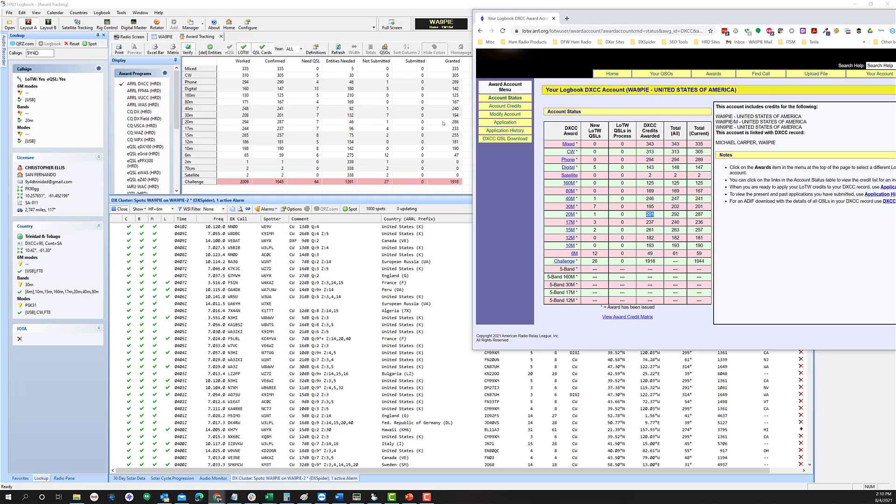
Include deleted entities in HRD's DXCC award totals
left_click(645, 109)
left_click_drag(650, 123, 659, 136)
left_click(649, 116)
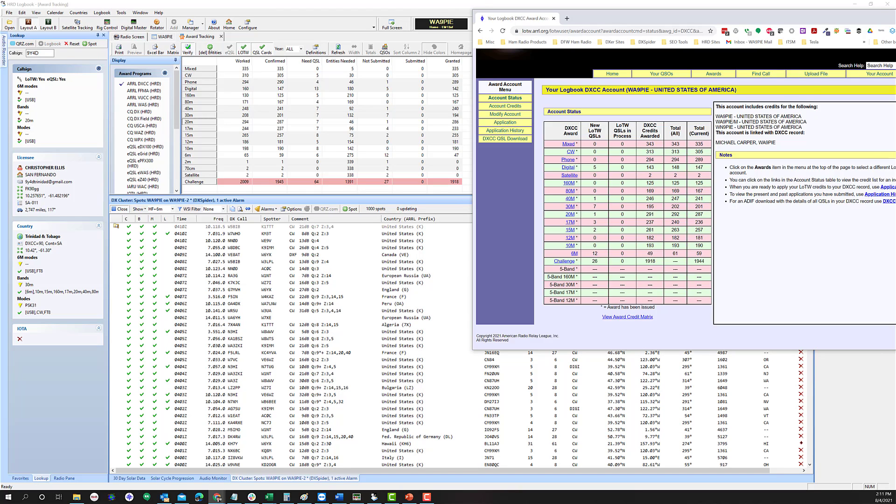
left_click(210, 50)
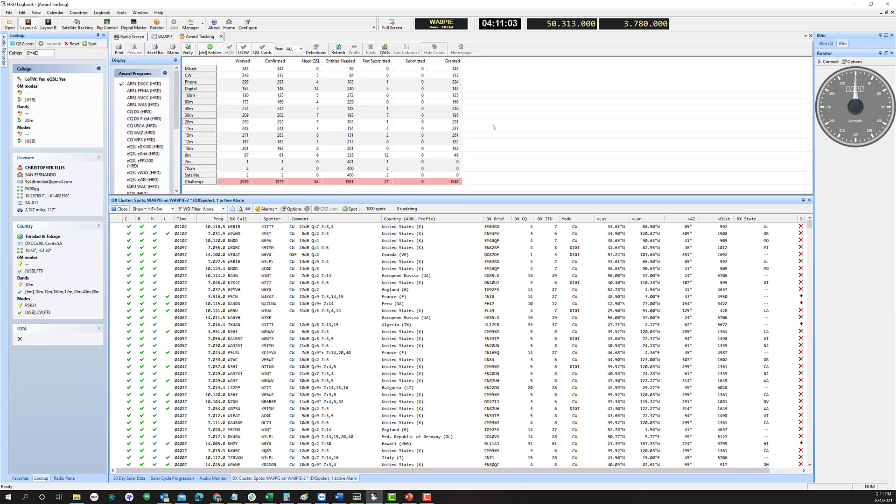
Compare LoTW's 20M 291 and Challenge 1918 credits, then exclude deleted entities again in HRD
key("alt+Tab")
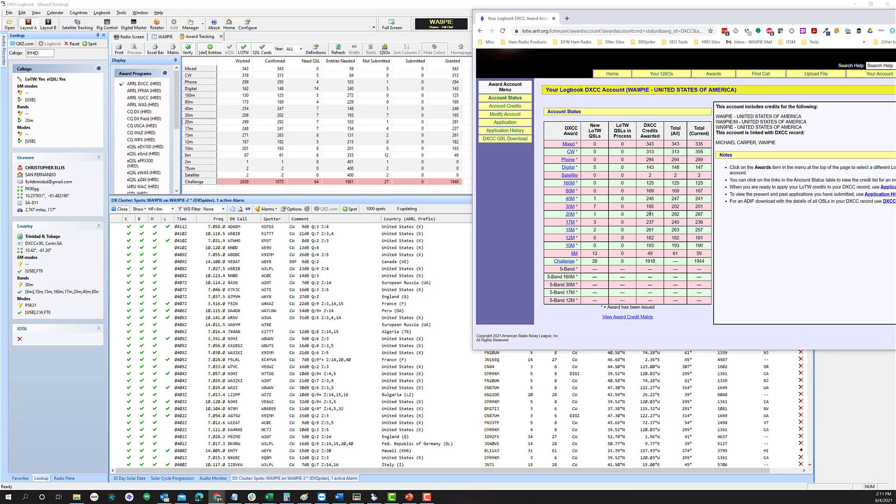
double_click(651, 213)
left_click(650, 176)
left_click_drag(643, 123, 661, 136)
double_click(650, 261)
left_click(205, 49)
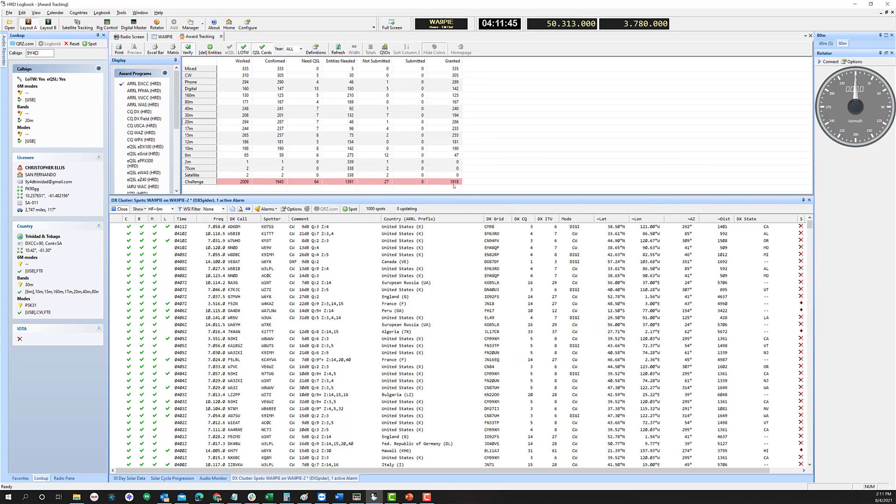
Highlight the LoTW Challenge row's 1944 current total and 26 new LoTW QSLs
key("alt+Tab")
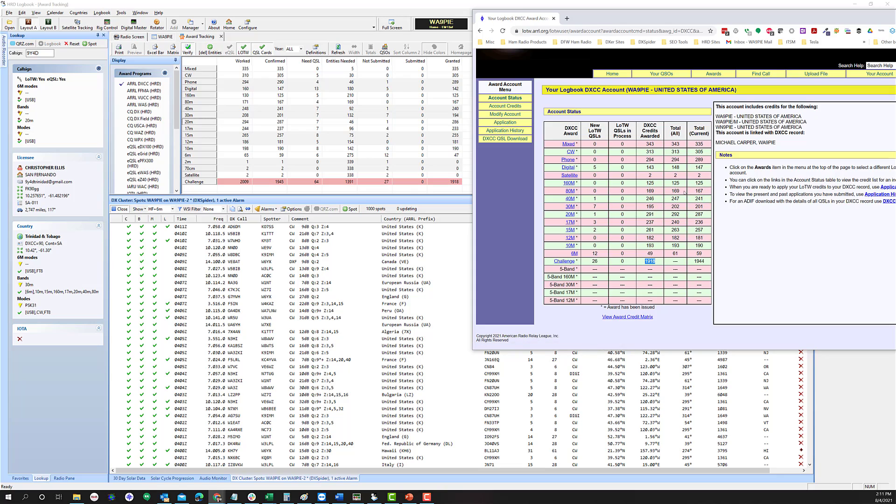
mouse_move(685, 143)
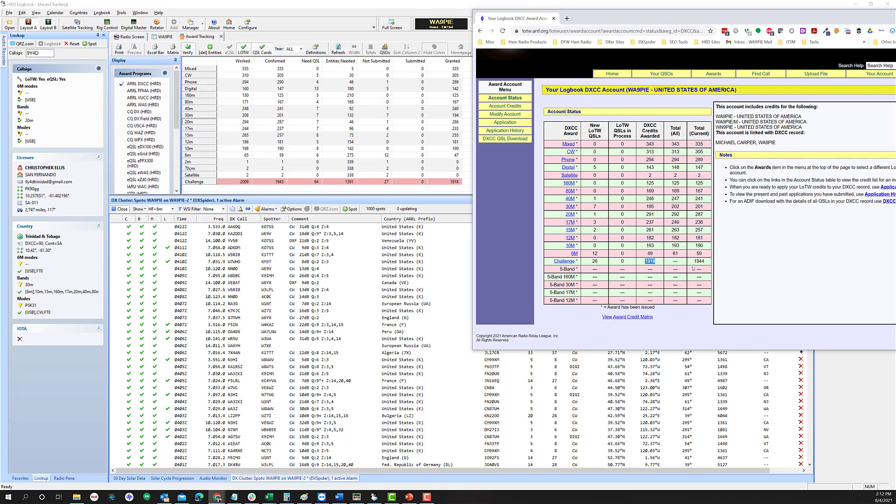
double_click(699, 261)
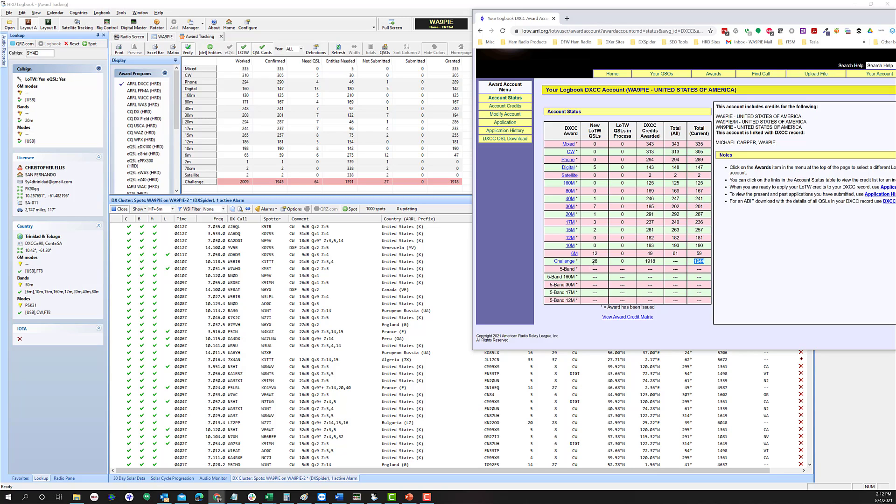
double_click(595, 261)
Narrow the LoTW browser window and place it at the right edge of the screen
left_click(774, 242)
left_click_drag(749, 17, 607, 31)
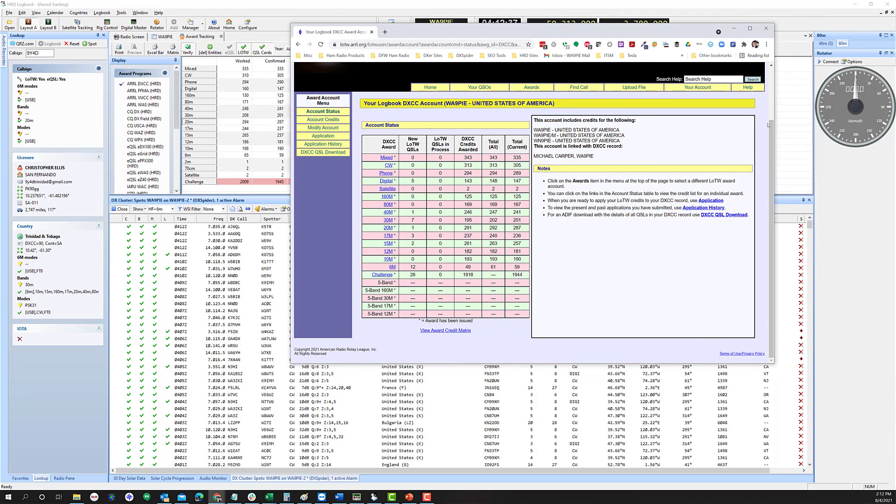
left_click_drag(776, 125, 685, 126)
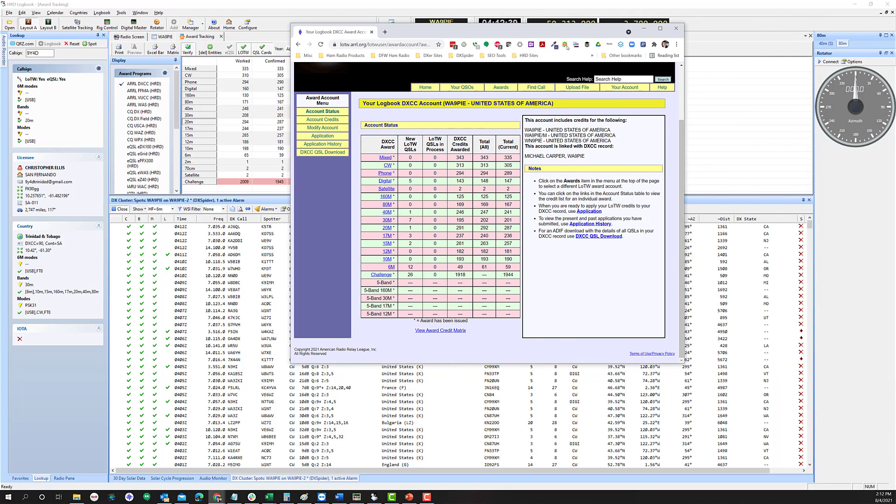
left_click_drag(570, 33, 755, 29)
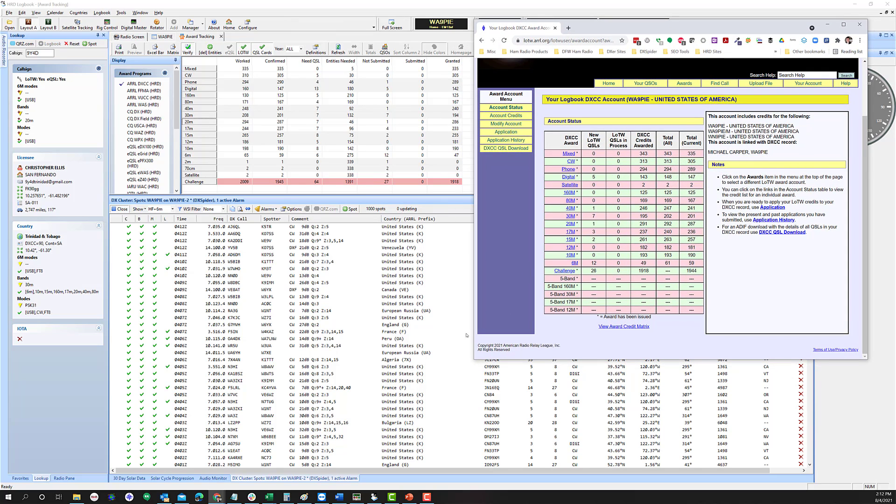
Copy LoTW's Account Status figures into the reconciliation sheet's LoTW columns B2:F16
left_click(269, 497)
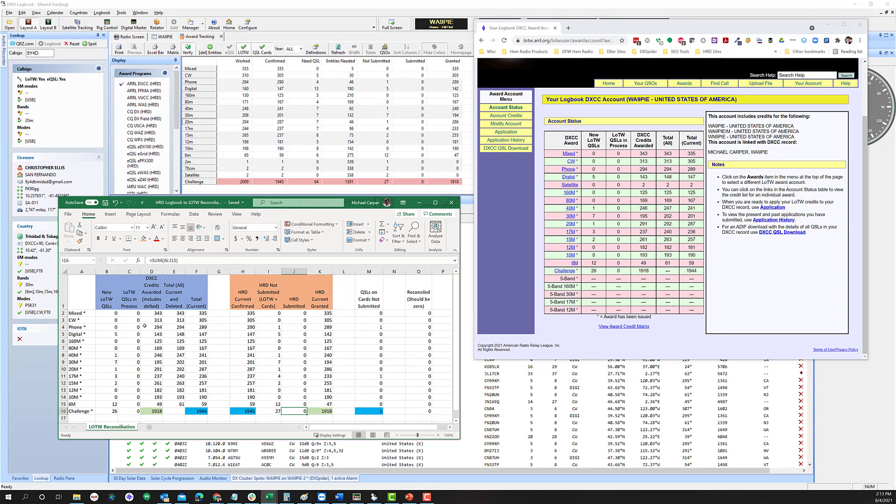
left_click(114, 295)
key("shift+Right")
key("shift+Right")
key("shift+Right")
key("shift+Right")
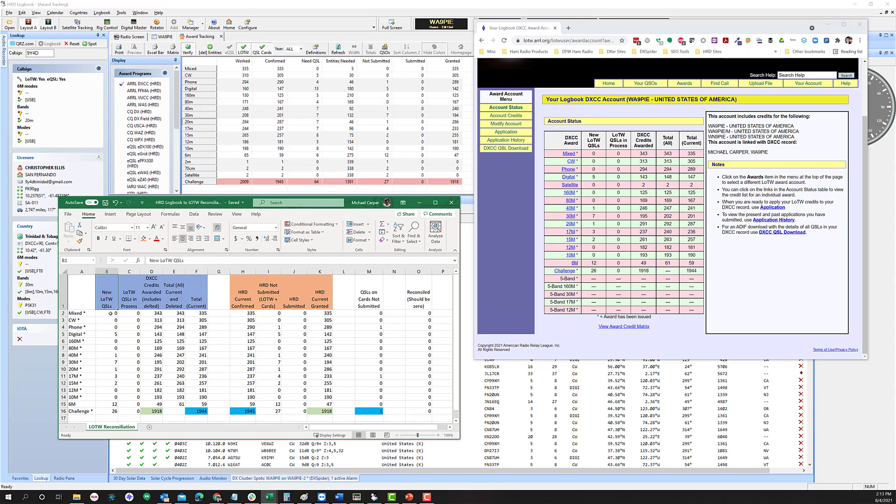
left_click_drag(112, 313, 201, 387)
key("ctrl+c")
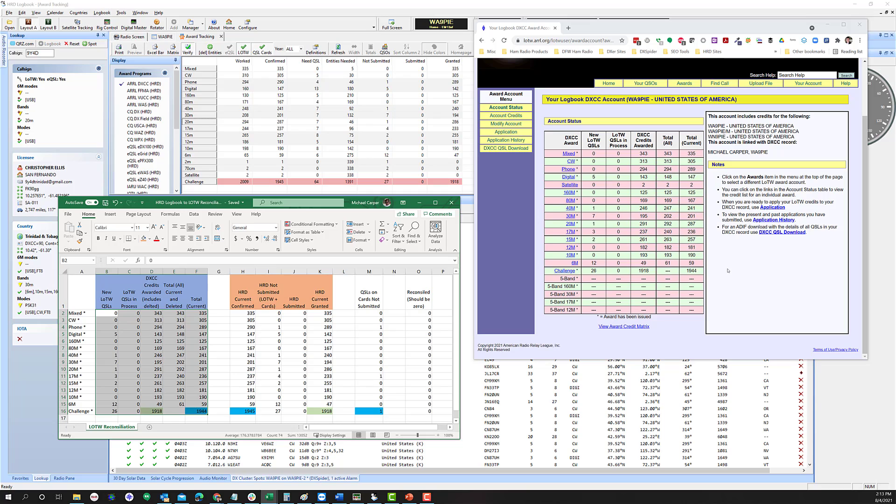
left_click(690, 216)
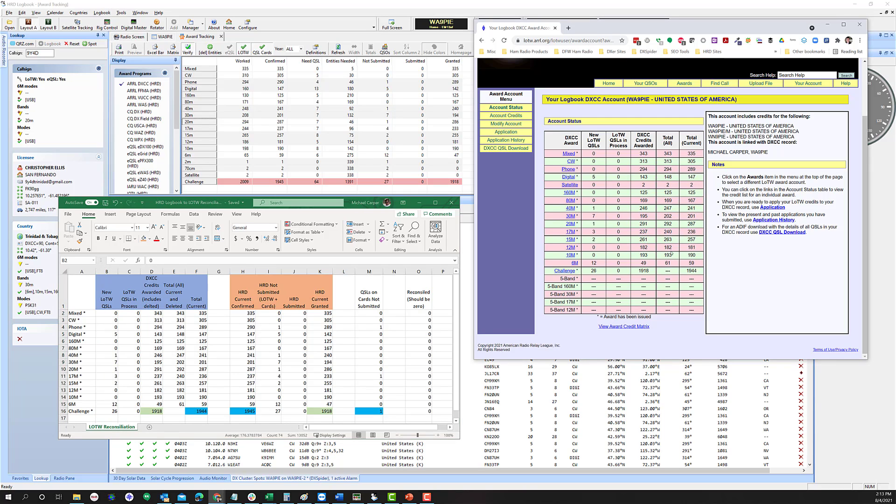
left_click_drag(696, 271, 590, 158)
left_click(653, 224)
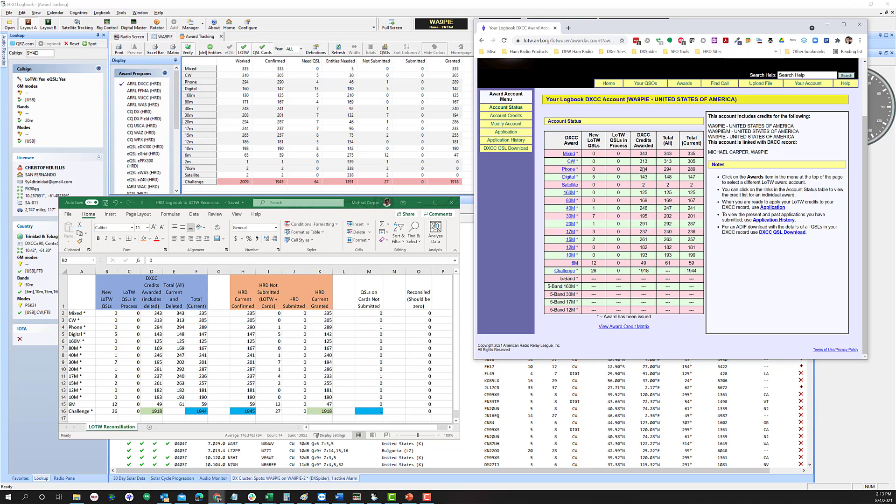
key("ctrl+v")
left_click(129, 355)
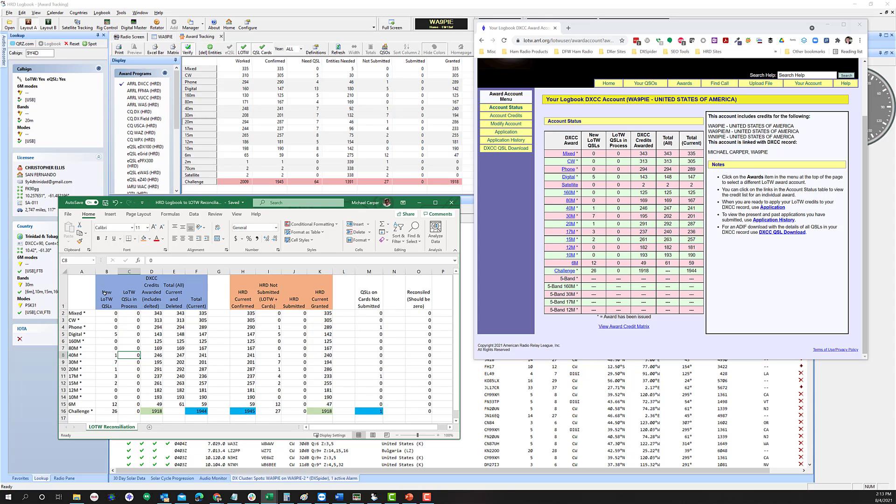
Review the LoTW Total (Current) column, including the Challenge total 1918
left_click_drag(105, 292, 196, 295)
left_click(197, 295)
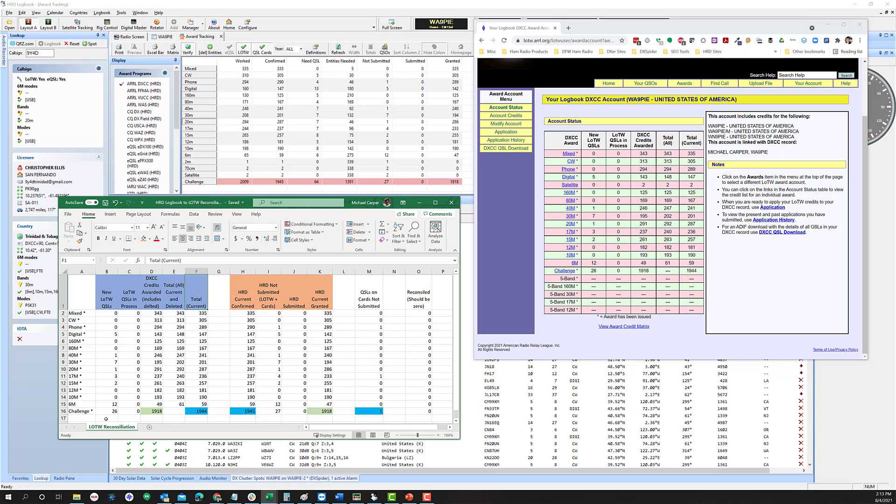
left_click(155, 411)
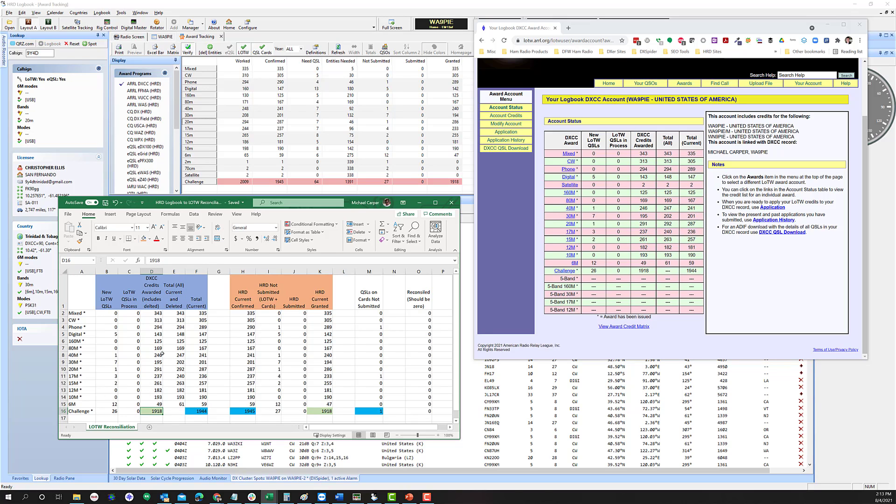
left_click(193, 315)
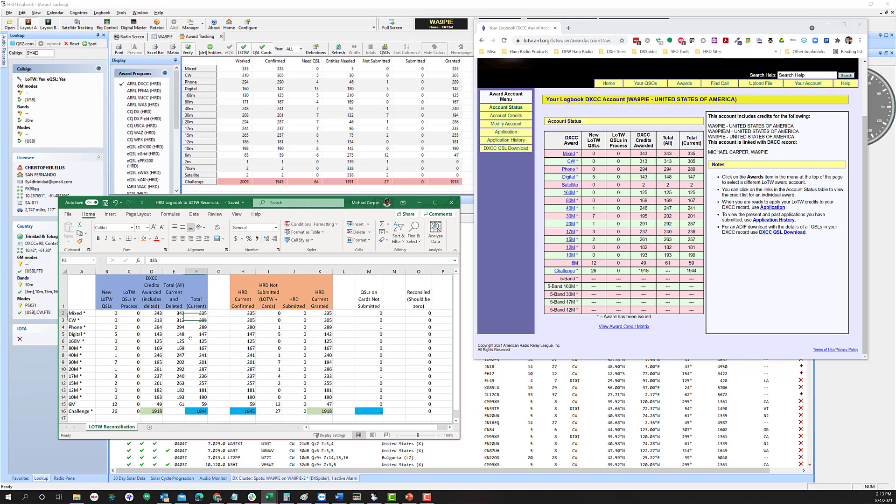
left_click(196, 299)
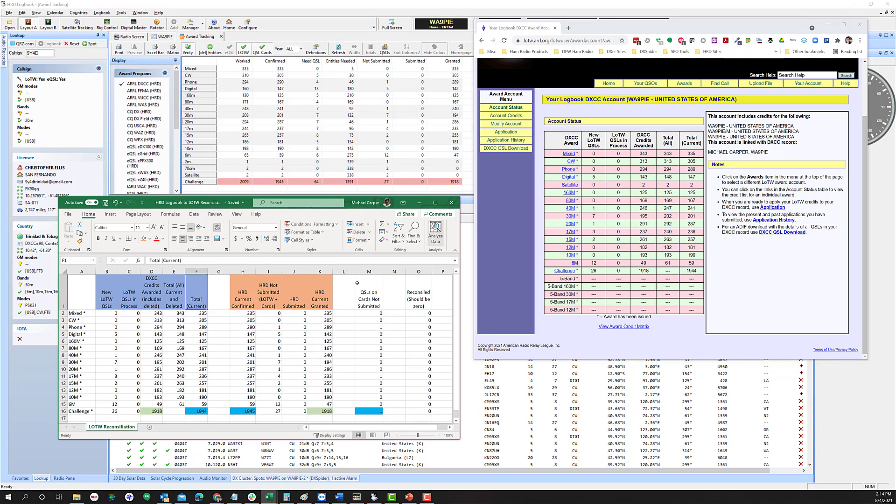
Check HRD Current Confirmed values H2:H15 and the Challenge sum of band rows H6:H15
left_click(252, 314)
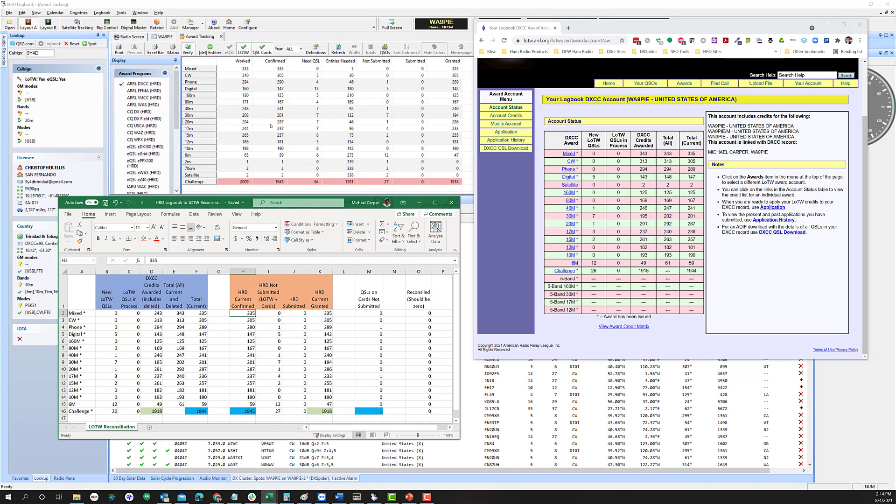
left_click_drag(255, 314, 248, 404)
left_click(241, 325)
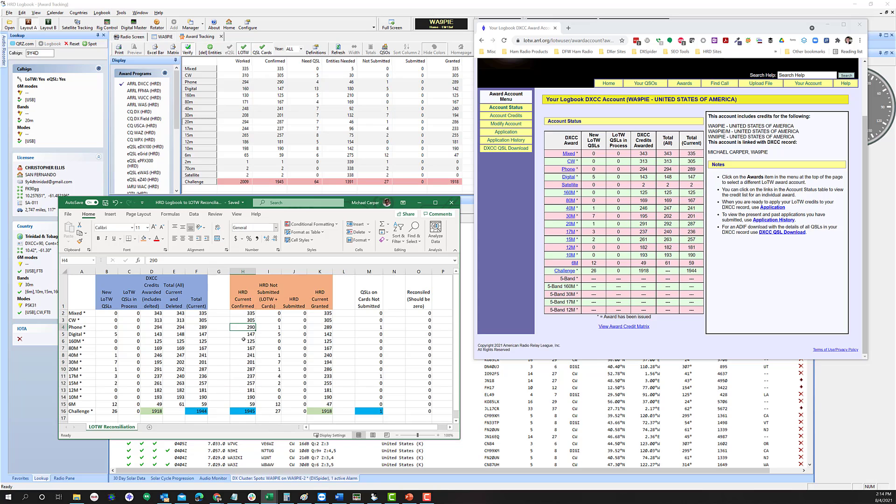
left_click(250, 411)
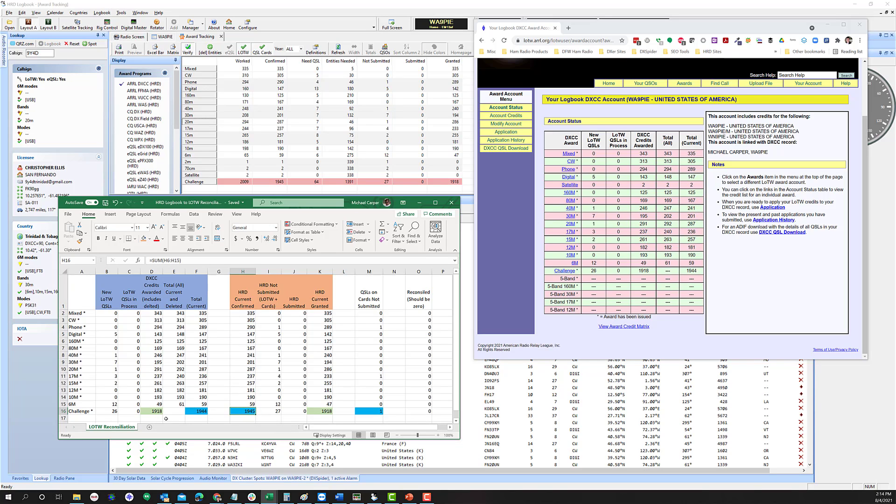
left_click_drag(241, 404, 248, 315)
left_click(245, 369)
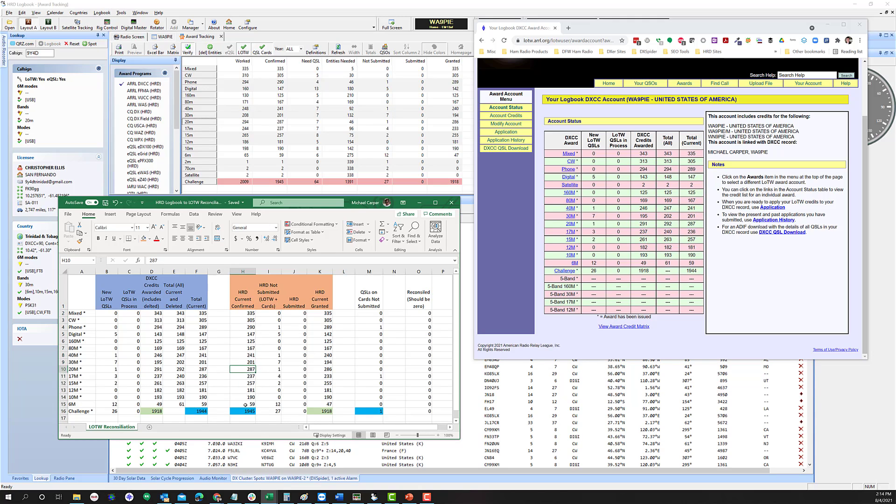
left_click_drag(245, 405, 247, 348)
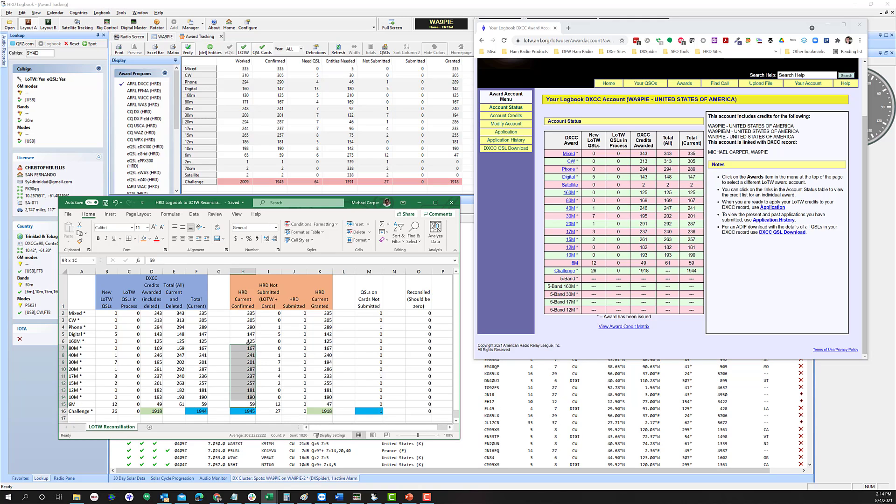
left_click_drag(248, 342, 248, 342)
left_click(246, 341)
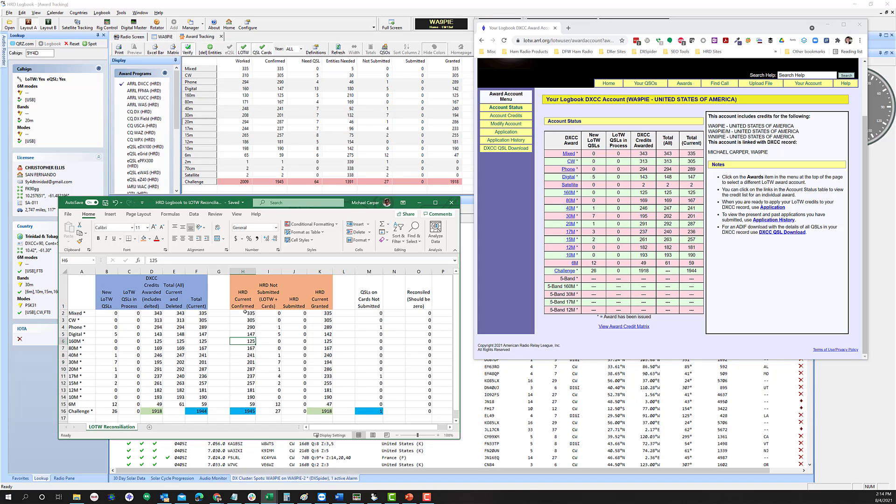
left_click_drag(246, 312, 248, 404)
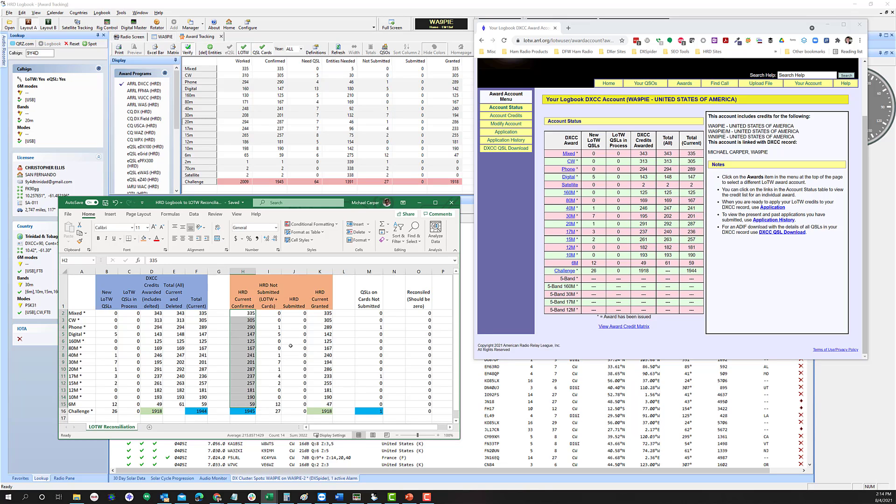
left_click(273, 308)
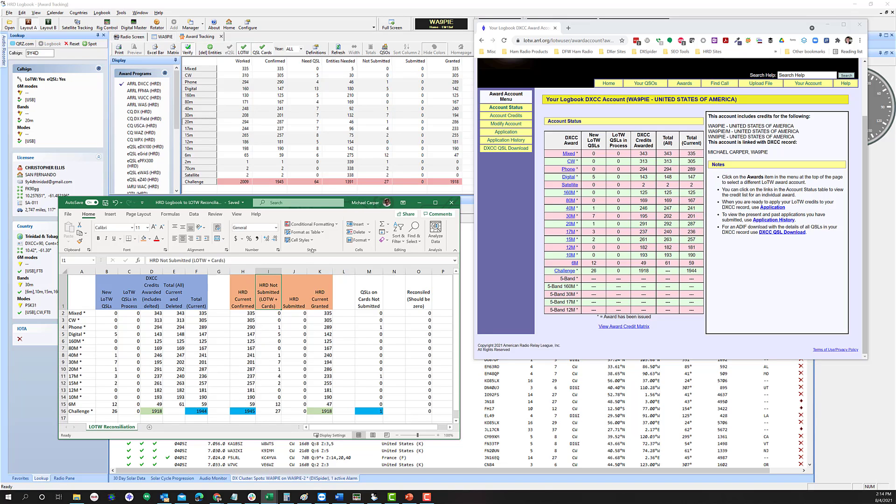
left_click_drag(269, 314, 275, 409)
left_click(275, 410)
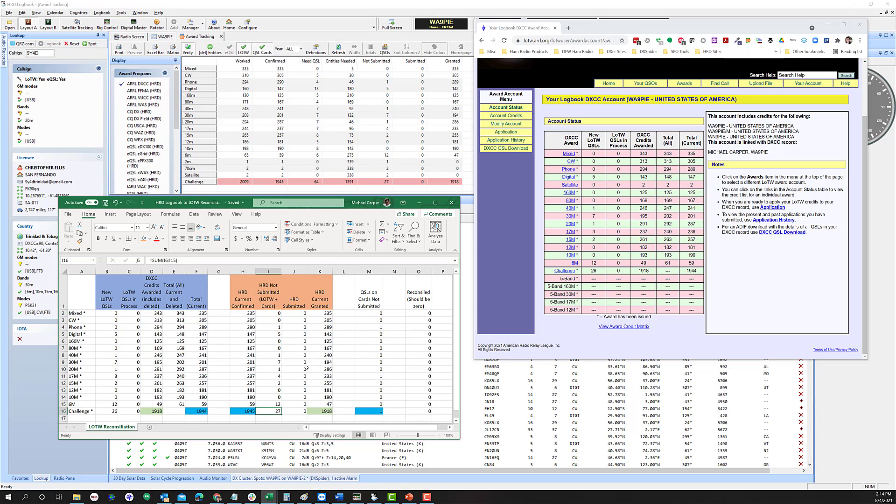
left_click(294, 314)
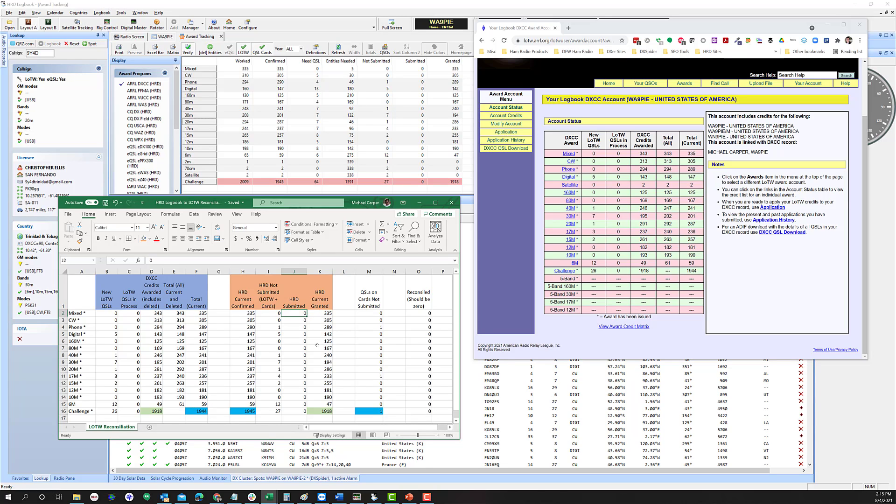
left_click_drag(319, 313, 320, 405)
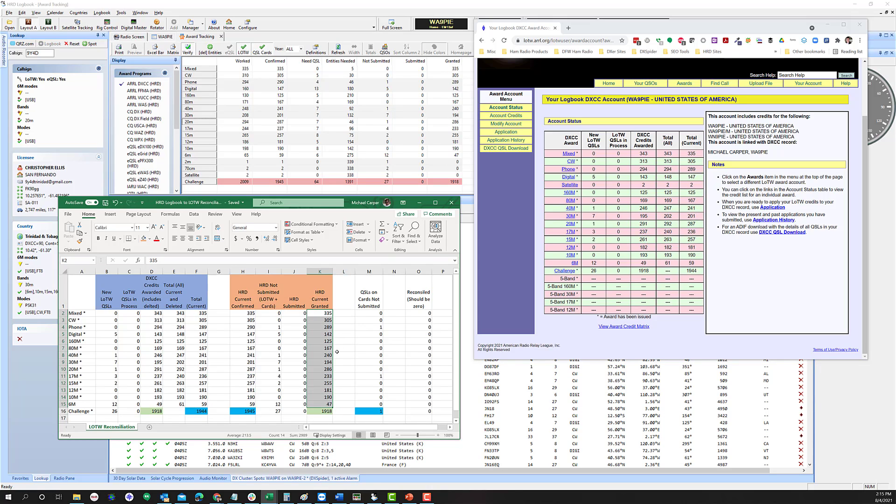
left_click(320, 363)
left_click(325, 411)
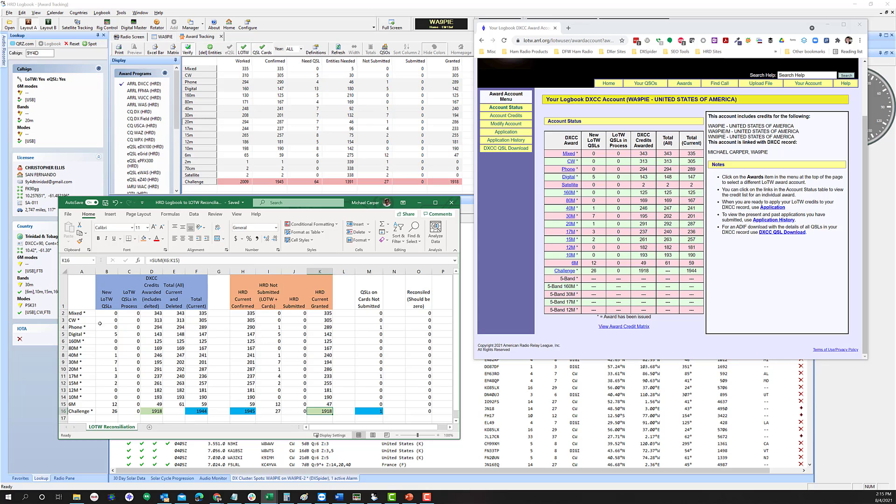
left_click_drag(103, 313, 199, 411)
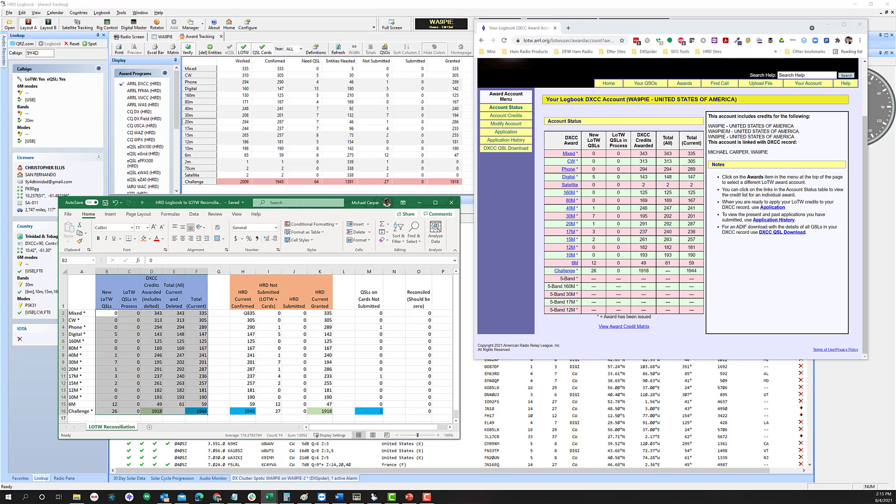
left_click_drag(245, 312, 320, 409)
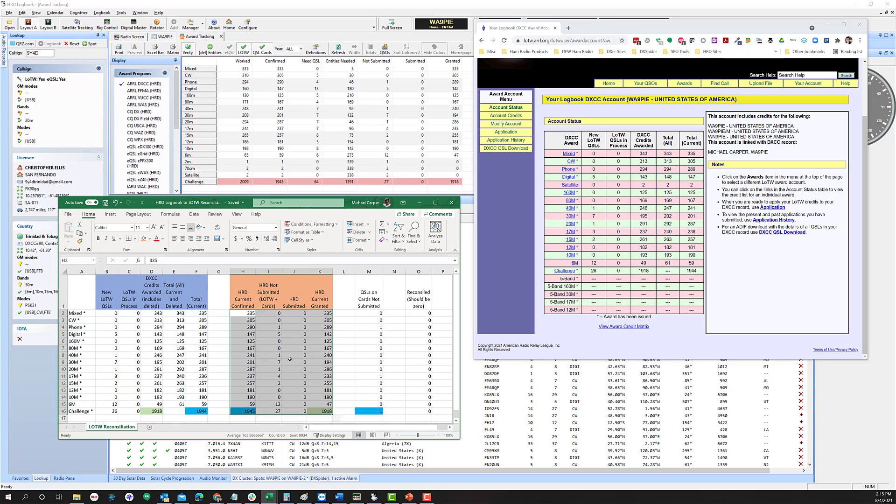
left_click(374, 314)
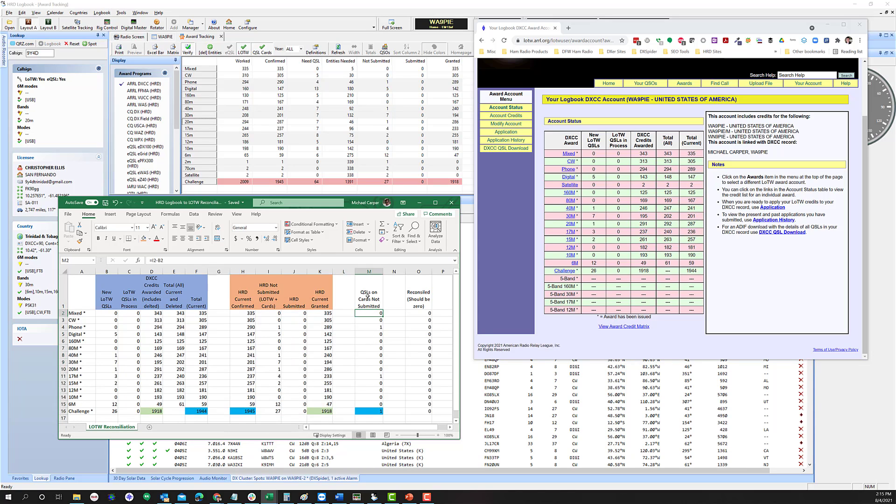
key("Up")
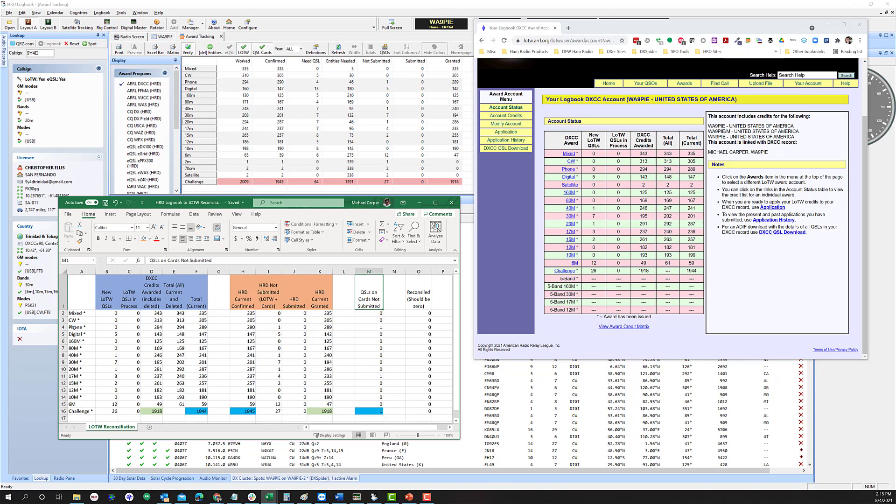
left_click_drag(74, 328, 369, 328)
left_click(369, 328)
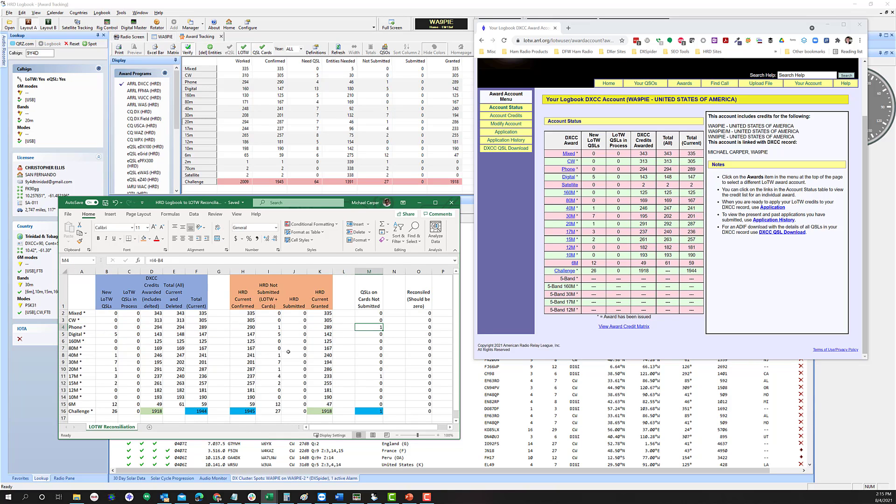
left_click_drag(360, 377, 72, 376)
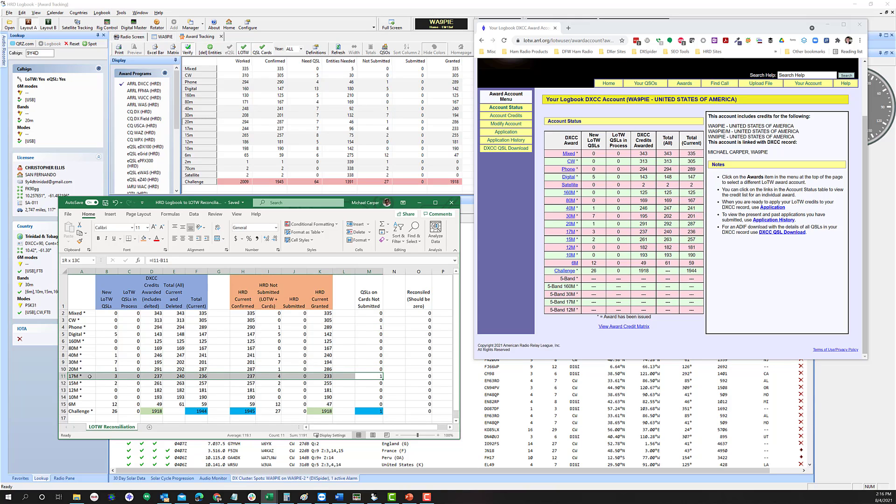
left_click(370, 372)
left_click(369, 411)
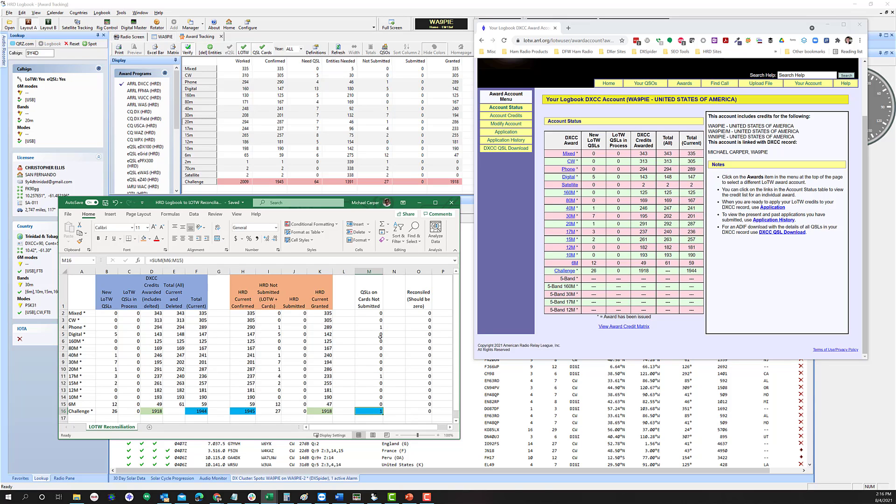
left_click(372, 305)
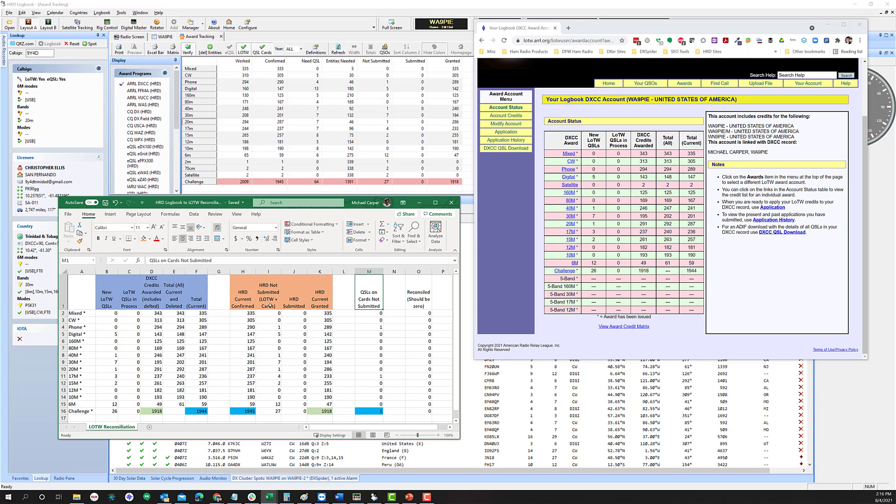
left_click_drag(271, 295, 269, 413)
left_click(265, 342)
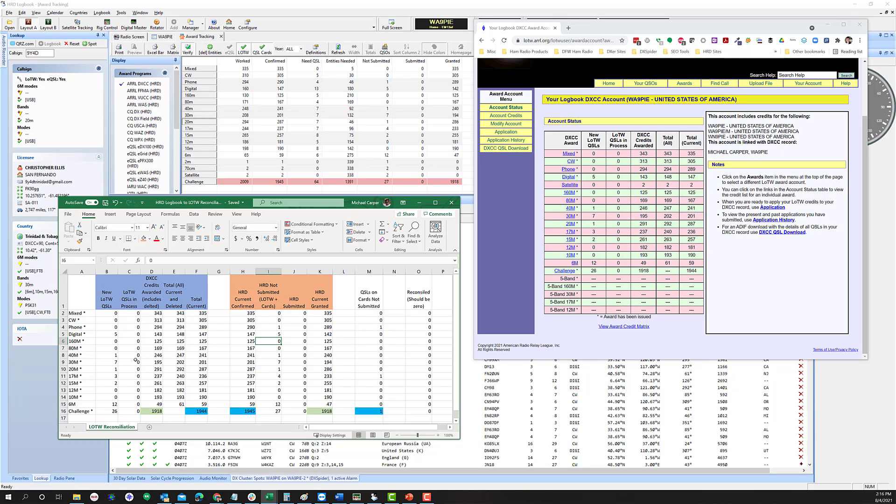
left_click(109, 321)
left_click_drag(107, 324, 108, 413)
left_click(109, 293)
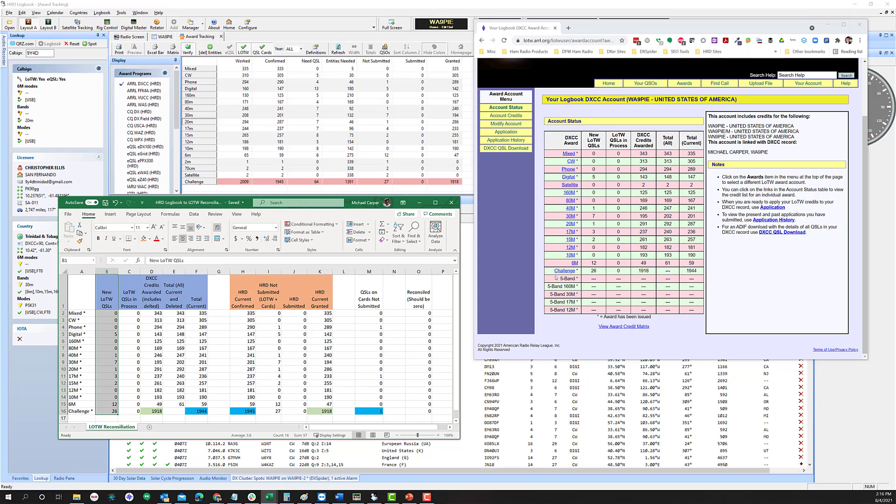
left_click(103, 348)
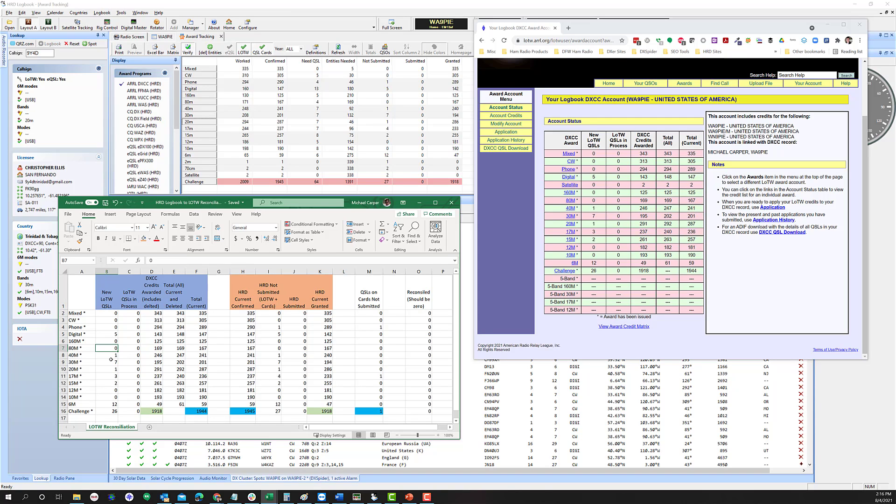
left_click_drag(112, 405, 108, 343)
left_click(107, 355)
left_click(369, 300)
left_click_drag(374, 314, 372, 402)
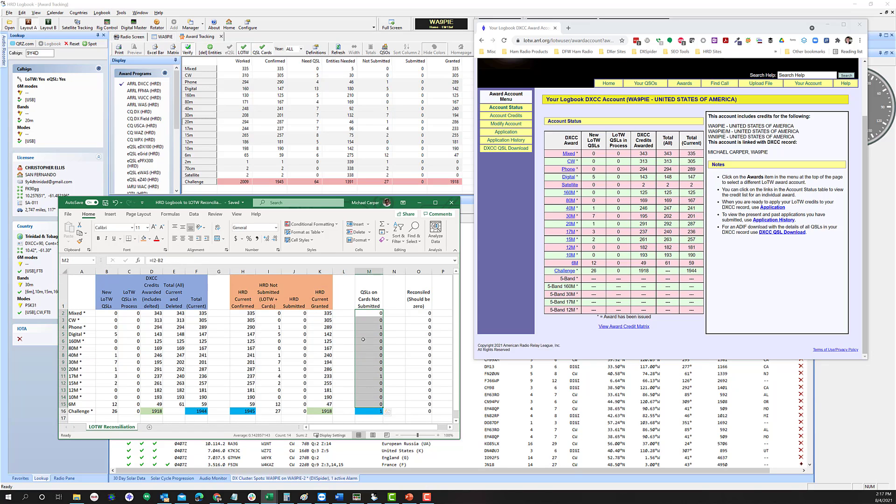
left_click(370, 355)
left_click(370, 328)
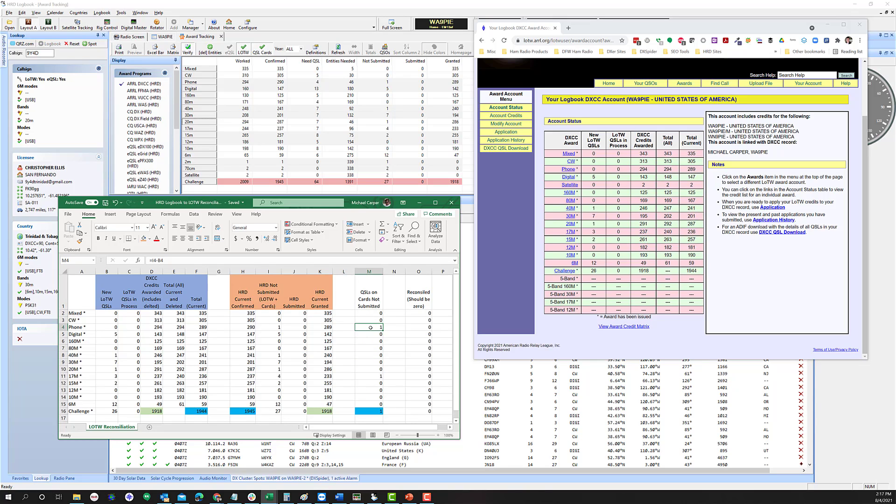
Verify the column O reconciliation formulas total 0, then bring up HRD's station QSO log
left_click(377, 376)
left_click(422, 313)
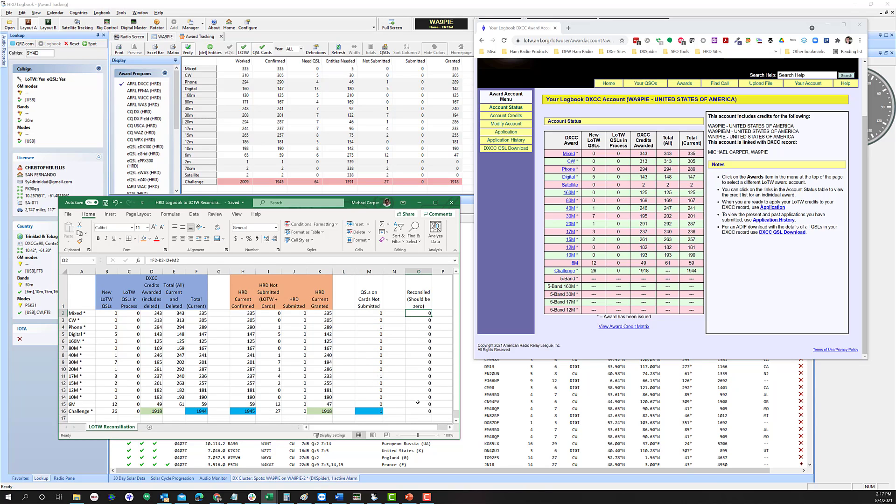
left_click_drag(417, 411, 421, 314)
left_click(422, 334)
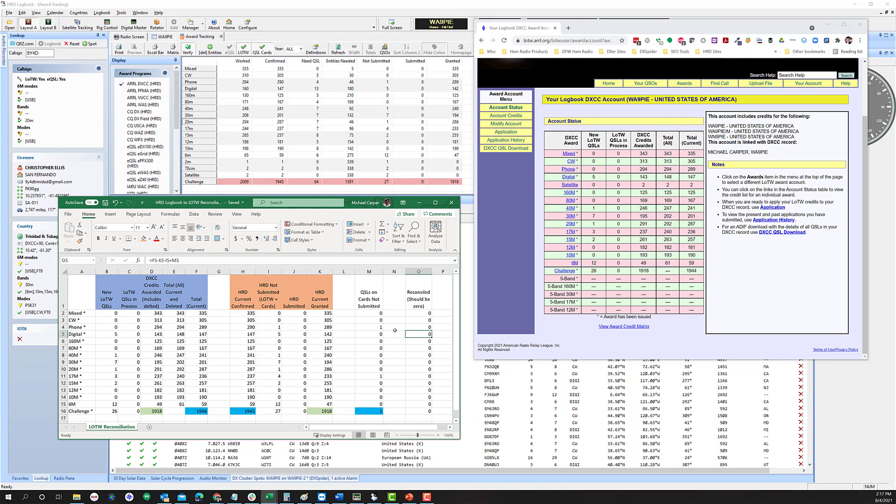
left_click(310, 8)
left_click(163, 37)
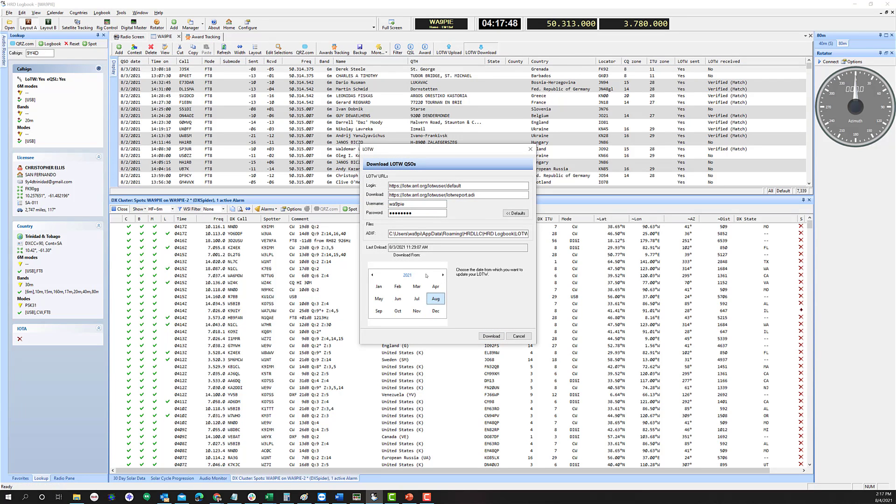
Browse the download date picker to the 1990s, then cancel the Download LOTW QSOs dialog
left_click(412, 276)
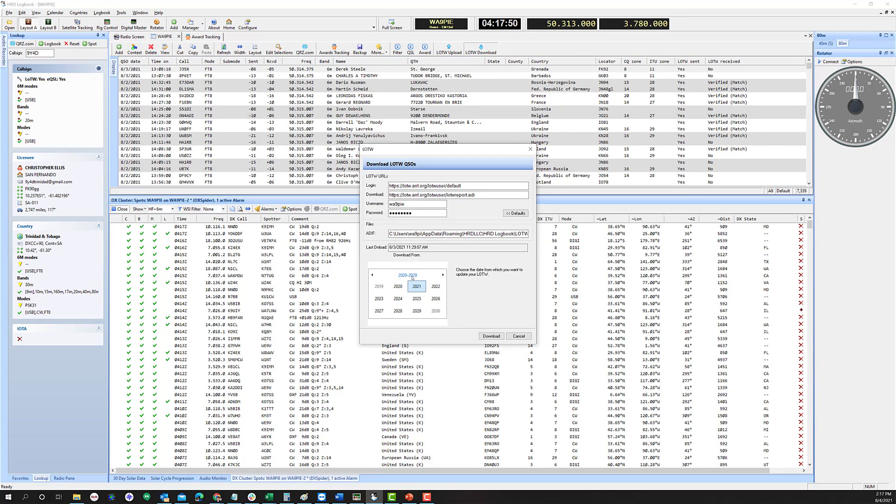
left_click(412, 277)
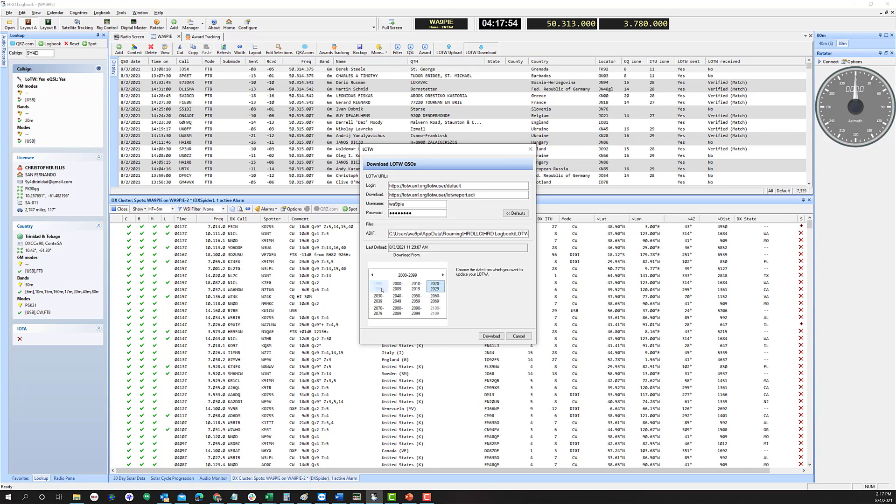
left_click(382, 290)
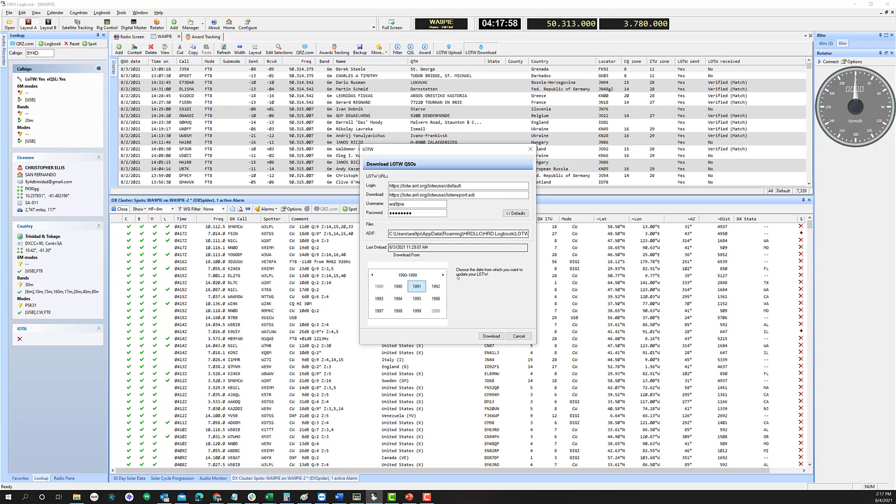
left_click(519, 337)
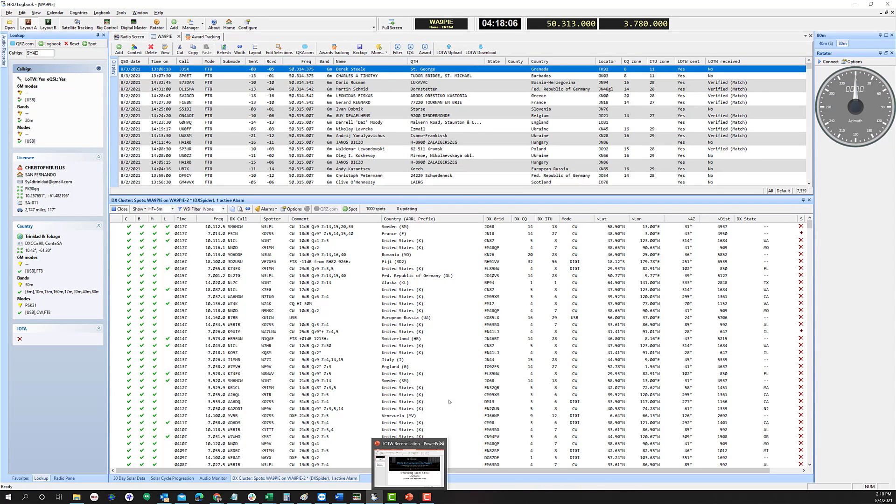
Show the Award Tracking summary of worked, confirmed and granted DXCC entities in the logbook
left_click(200, 36)
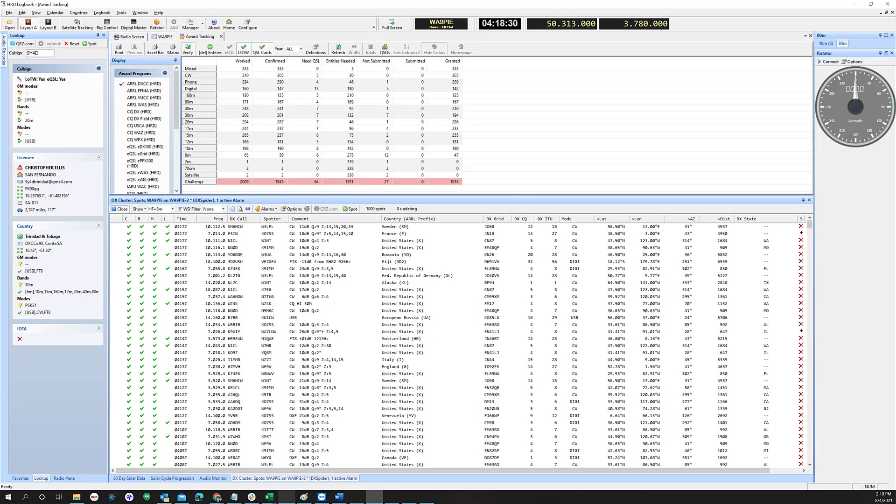
Bring the HRD Logbook to LOTW Reconciliation workbook back in front from the Excel taskbar
mouse_move(269, 497)
left_click(329, 468)
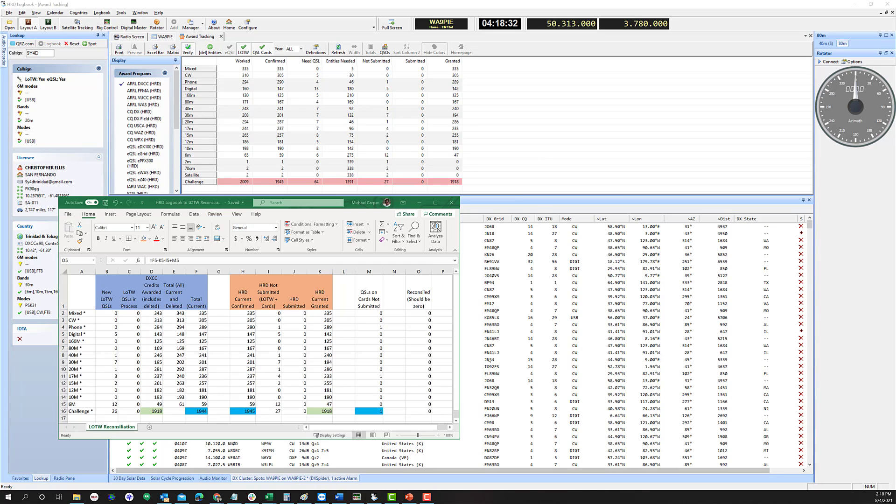